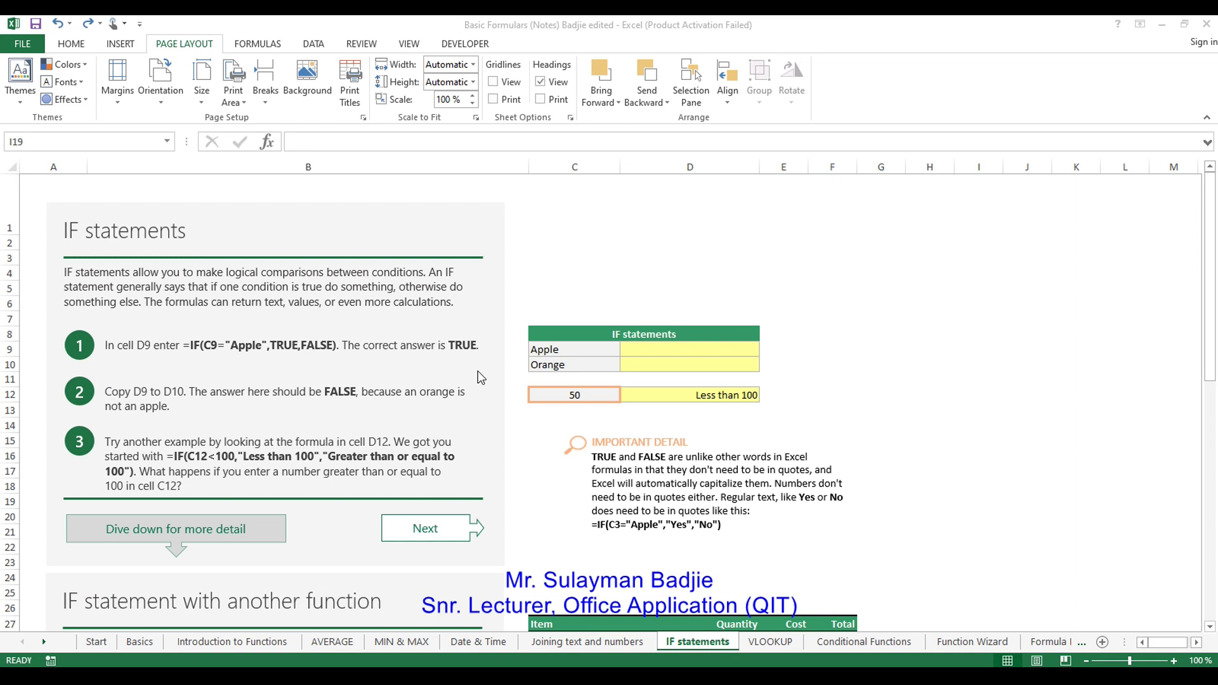
- Scroll to the end of the IF statements sheet and use Next to reach the VLOOKUP sheet
scroll(481, 377, "down", 4)
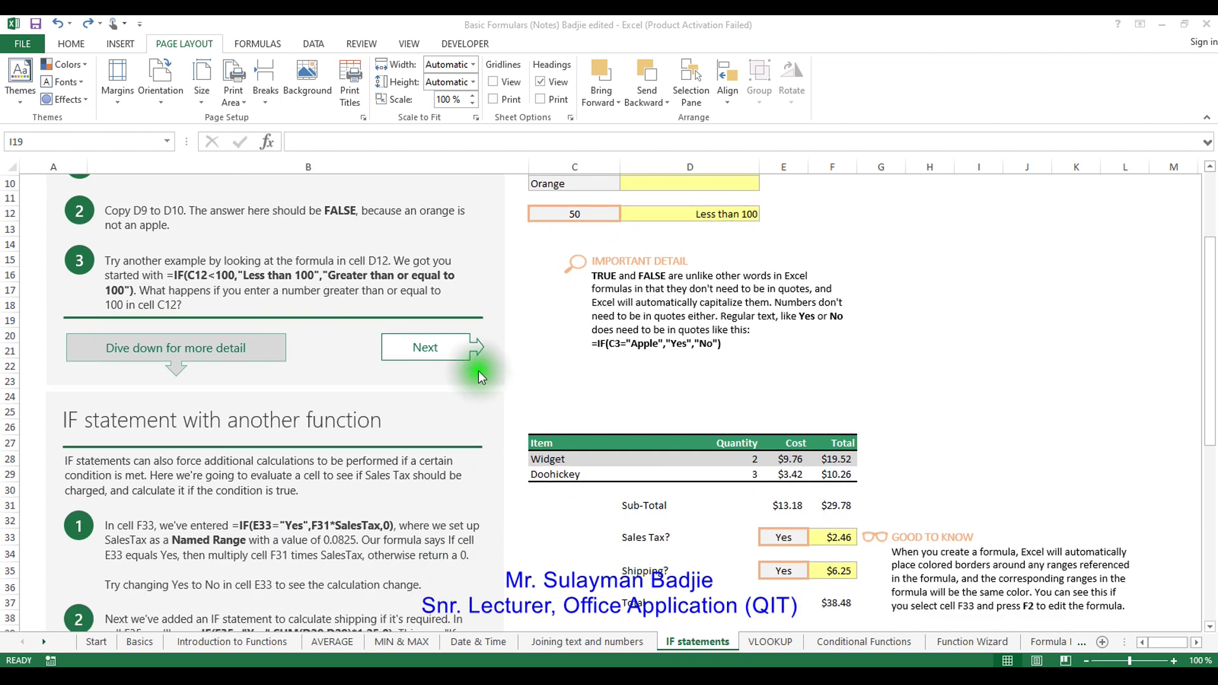
scroll(496, 377, "up", 4)
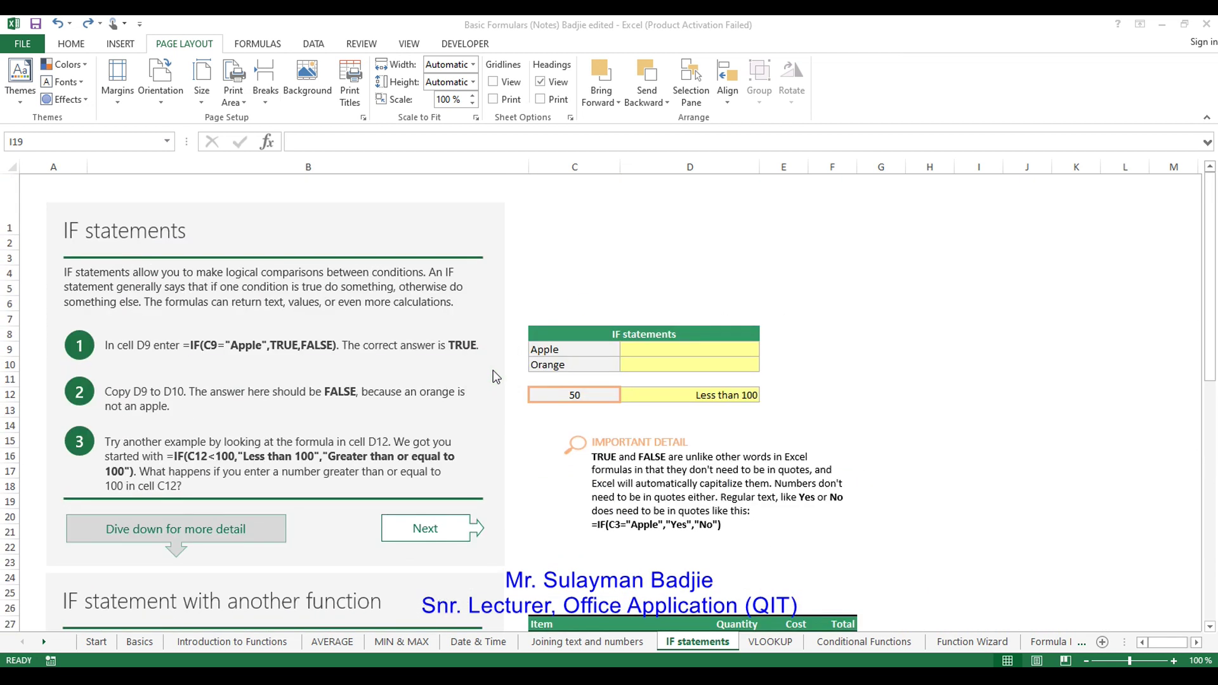
scroll(496, 377, "down", 2)
scroll(495, 374, "up", 2)
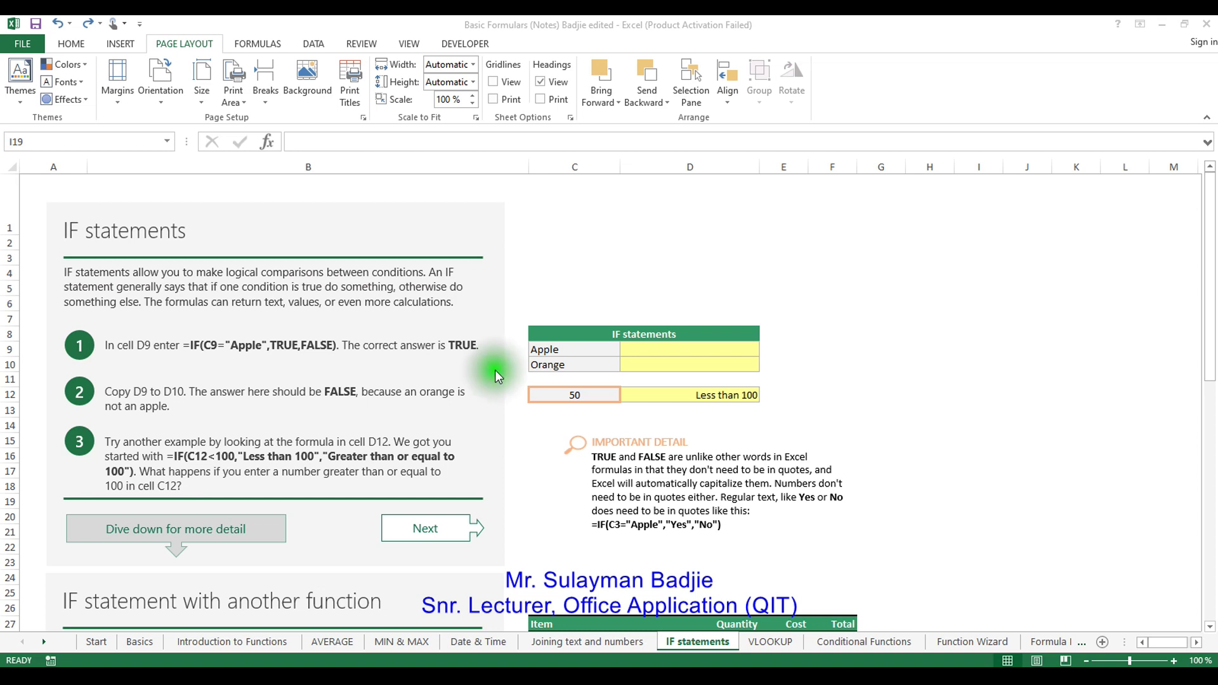
scroll(495, 371, "down", 3)
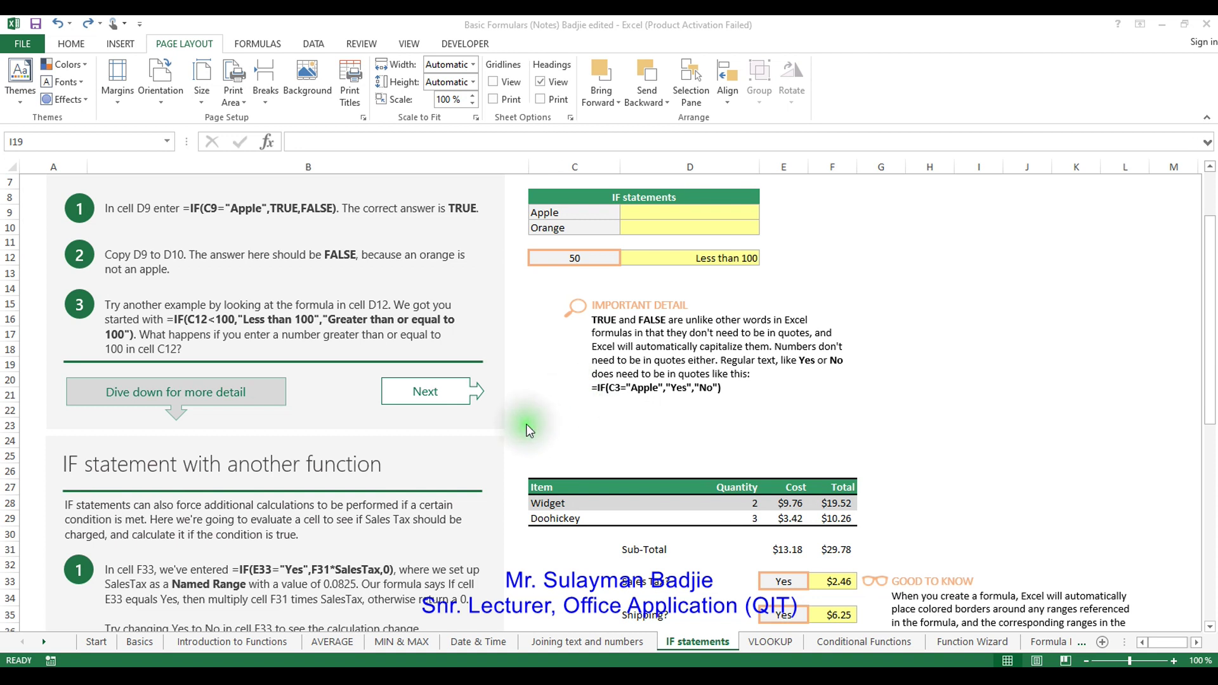
scroll(444, 395, "down", 6)
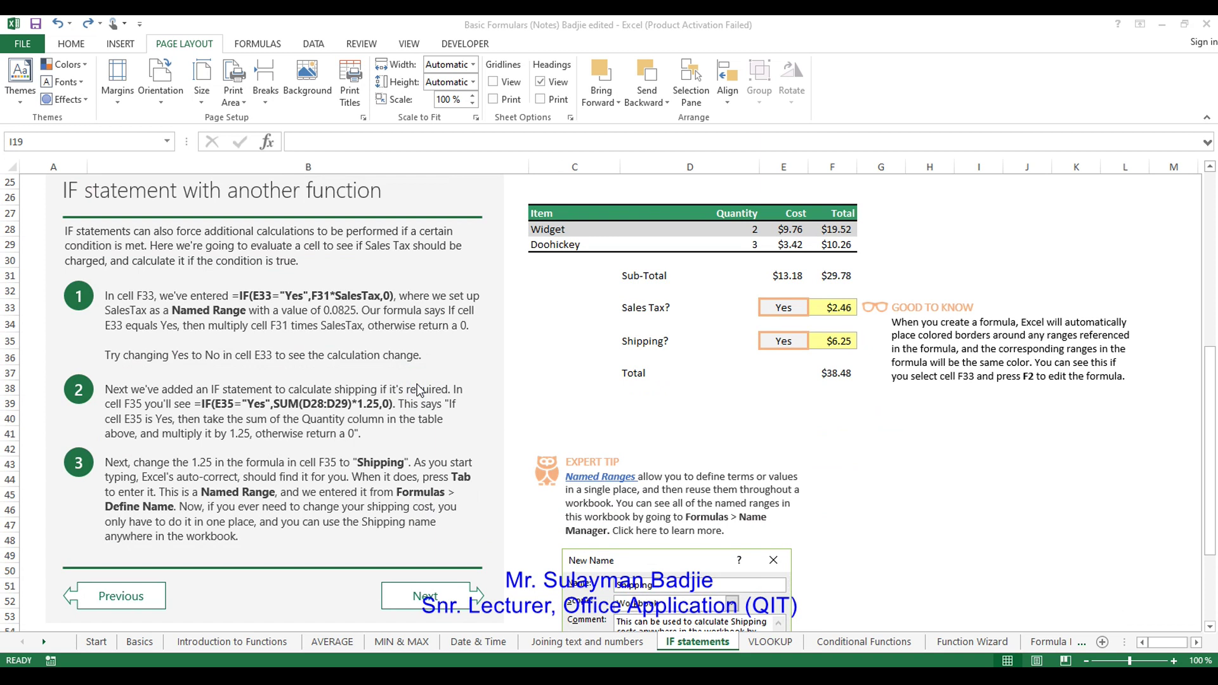
scroll(419, 389, "down", 3)
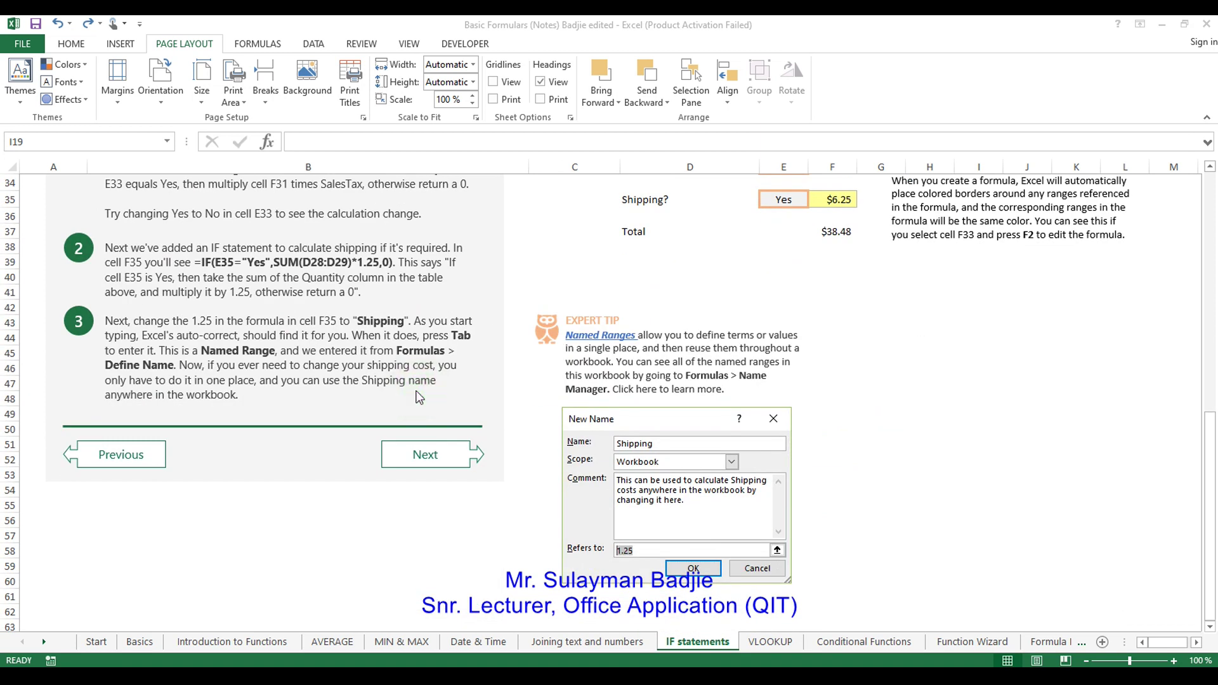
left_click(448, 461)
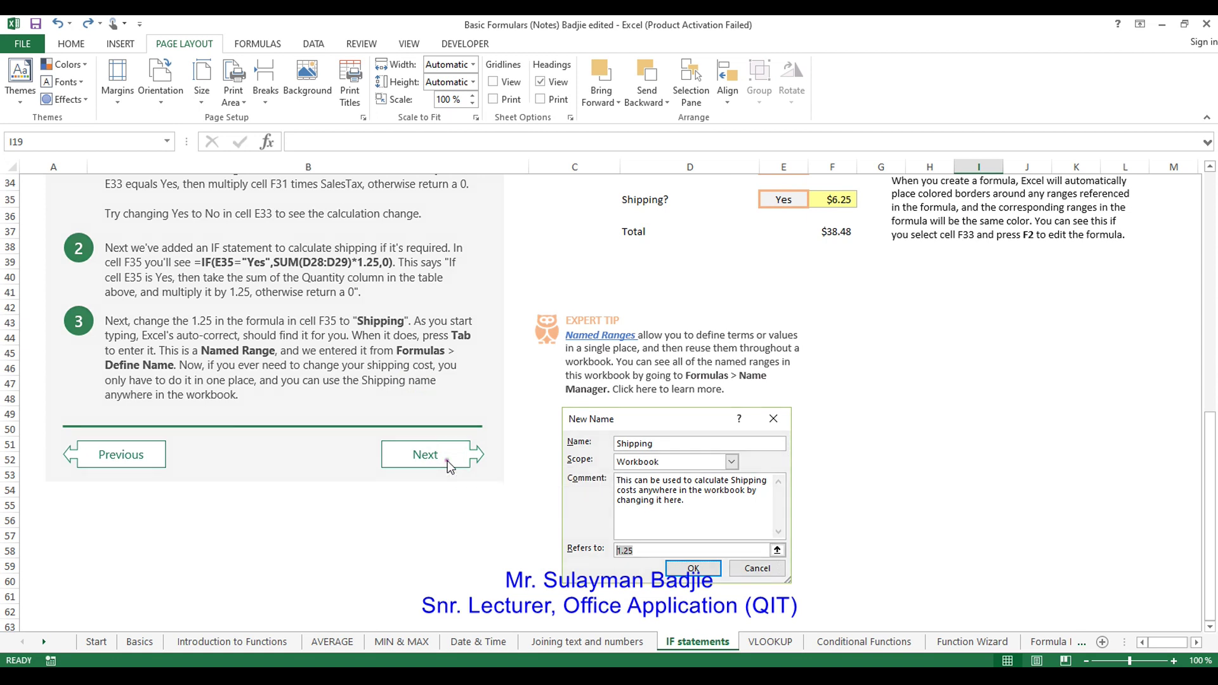
left_click(448, 460)
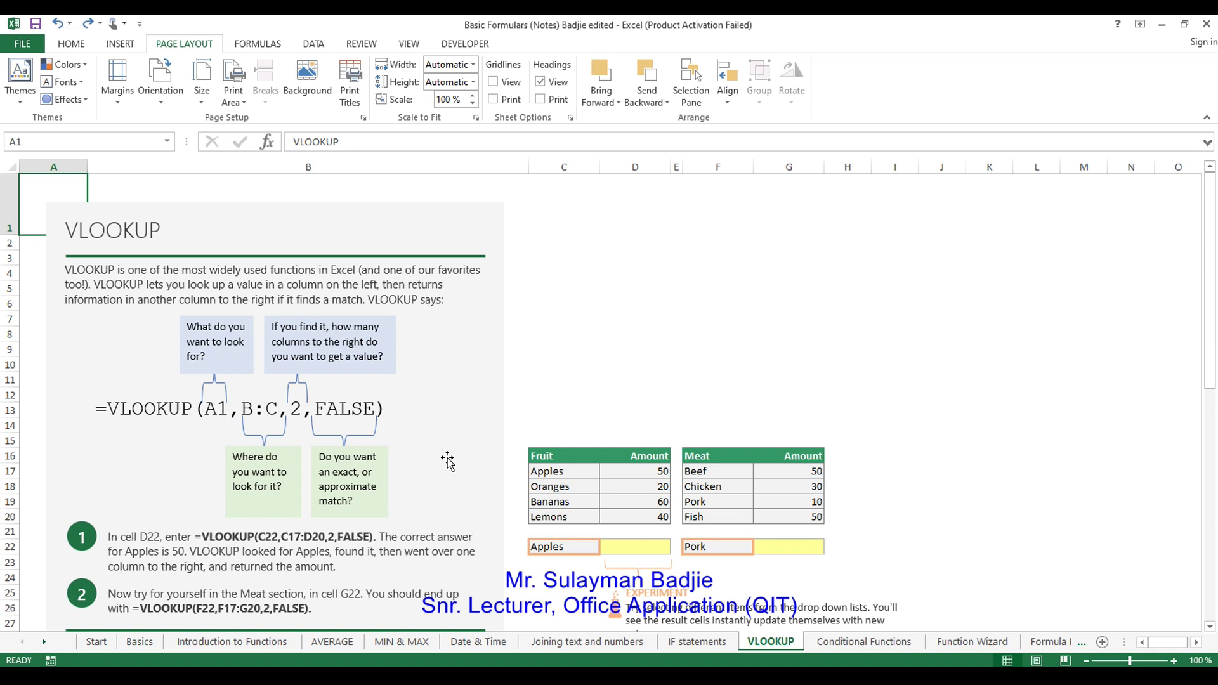
left_click(447, 461)
left_click(448, 461)
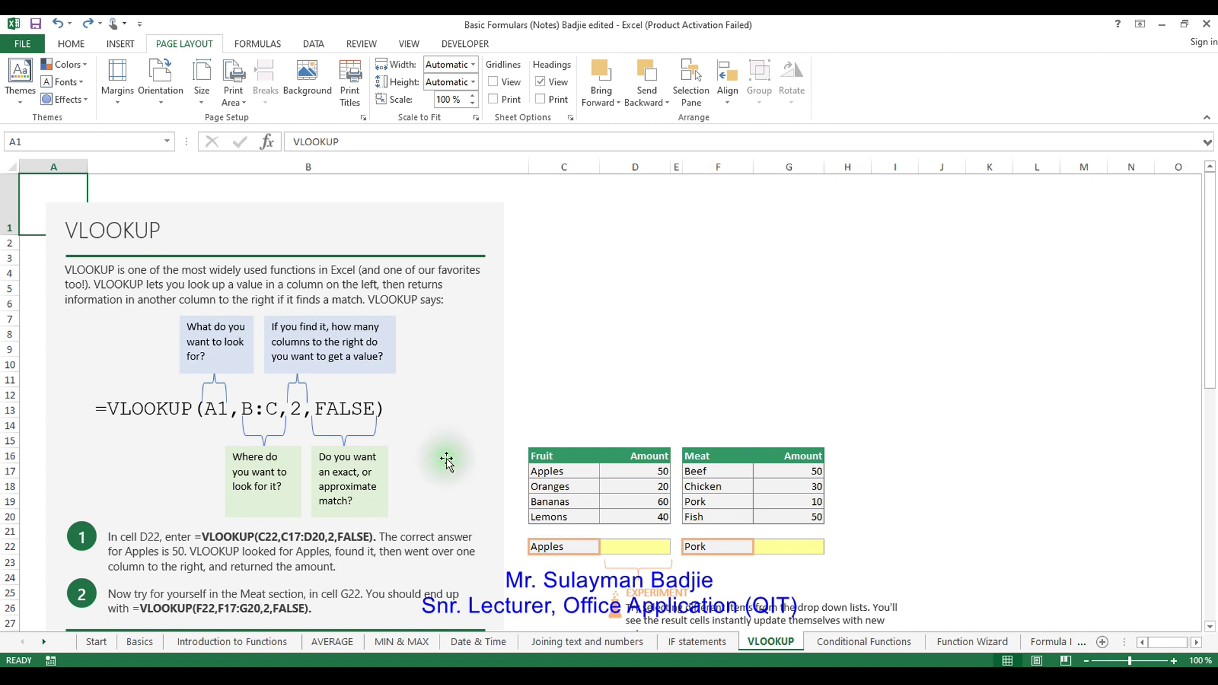
left_click(447, 461)
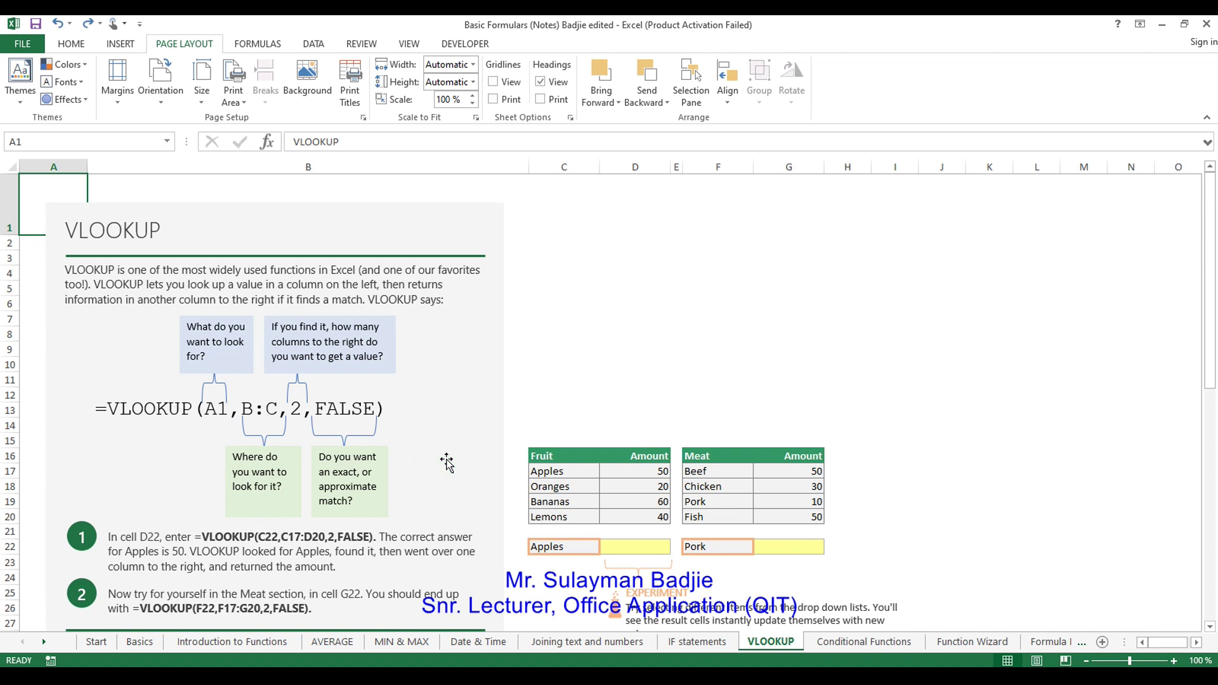
left_click(447, 461)
left_click(448, 461)
left_click(447, 461)
left_click(447, 462)
left_click(447, 462)
left_click(445, 463)
mouse_move(445, 464)
left_mouse_down()
mouse_move(308, 403)
mouse_move(222, 406)
mouse_move(190, 434)
mouse_move(125, 424)
left_mouse_up()
- Select cell D22 beside Apples in the Fruit table
scroll(286, 448, "down", 3)
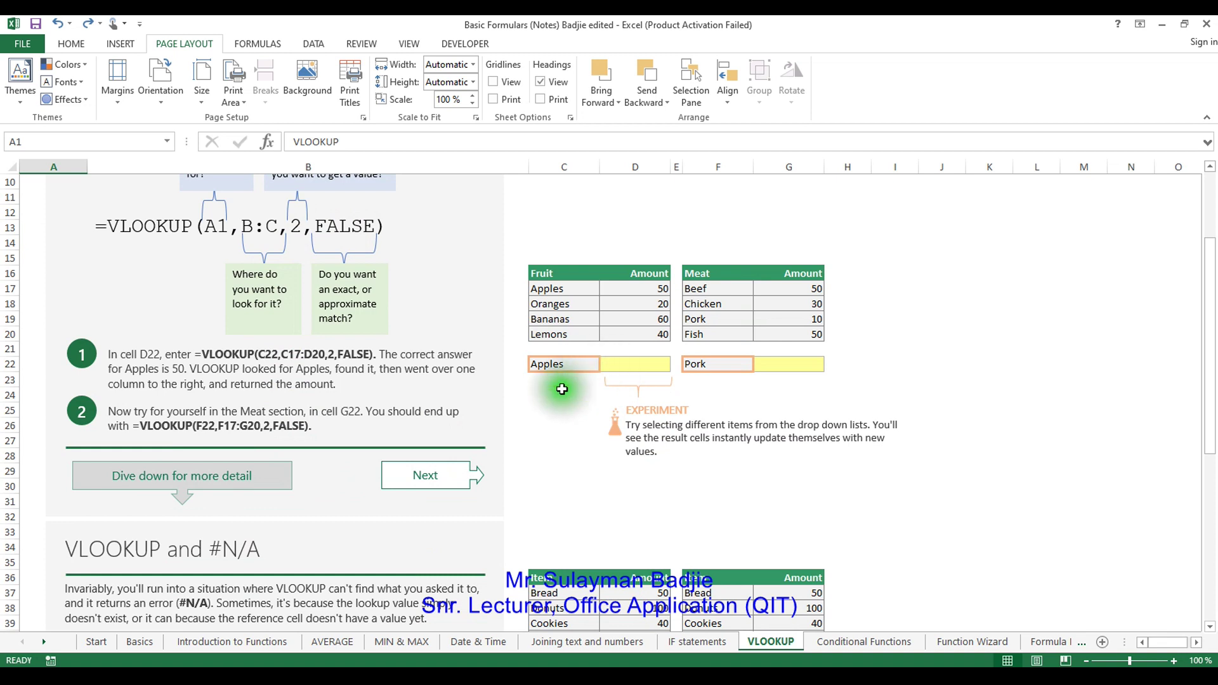
scroll(421, 450, "up", 4)
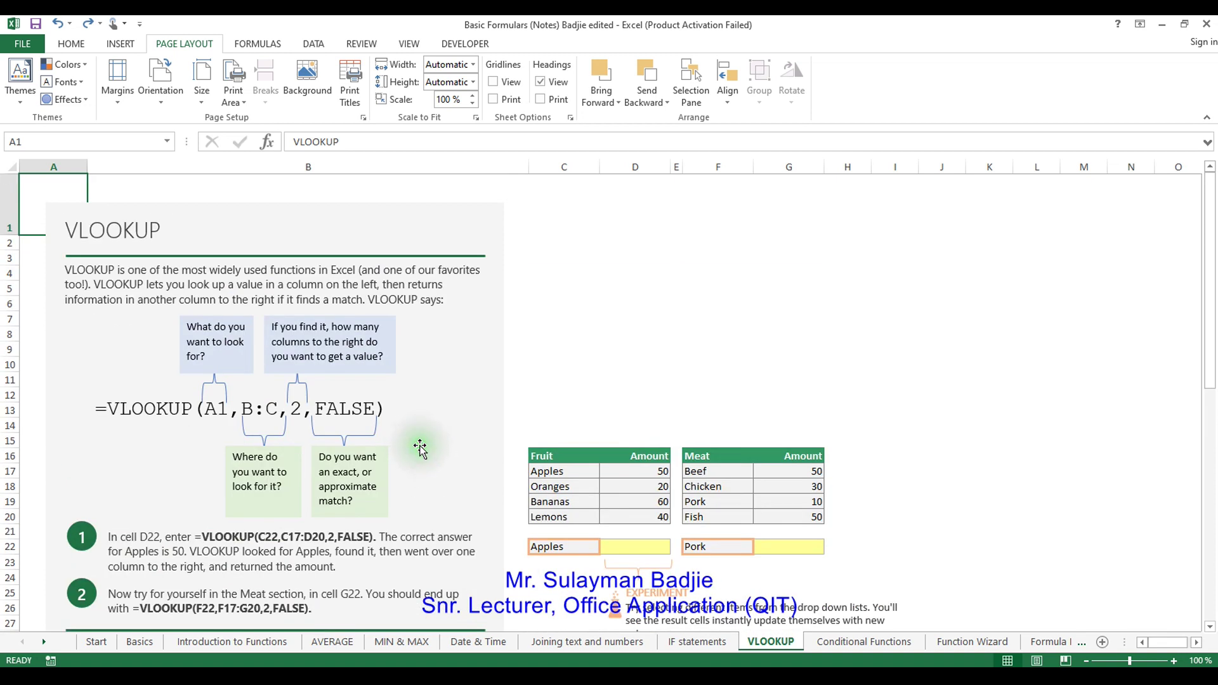
scroll(420, 449, "down", 2)
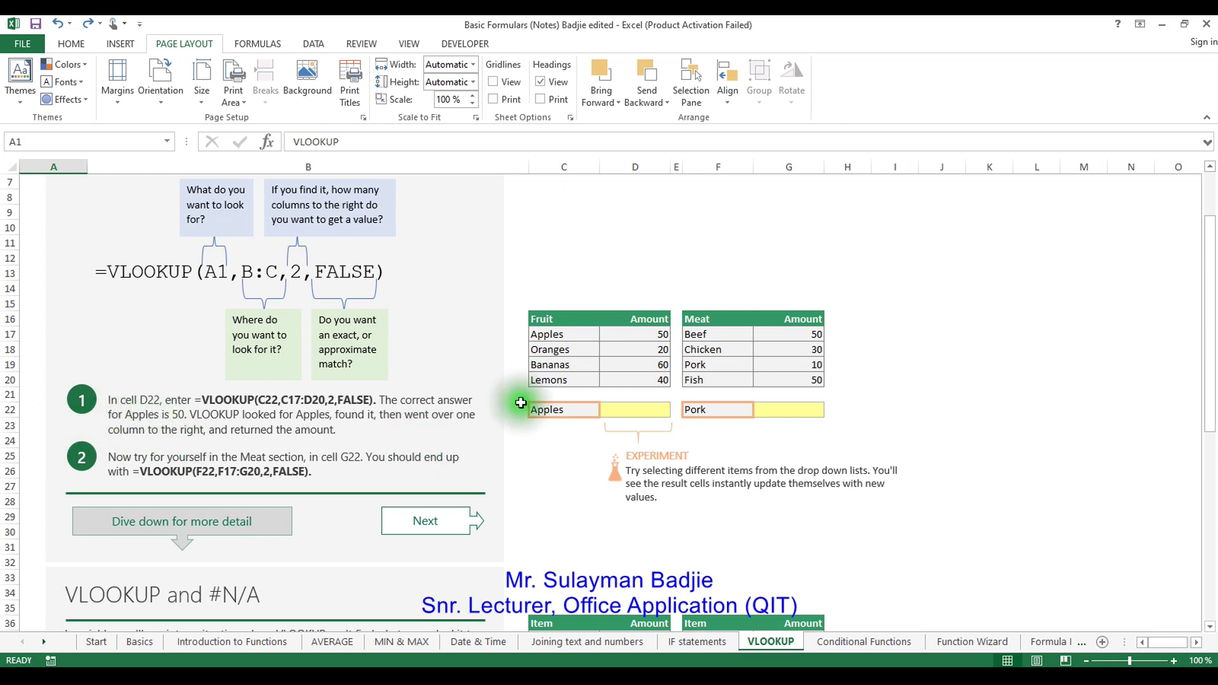
left_click(638, 409)
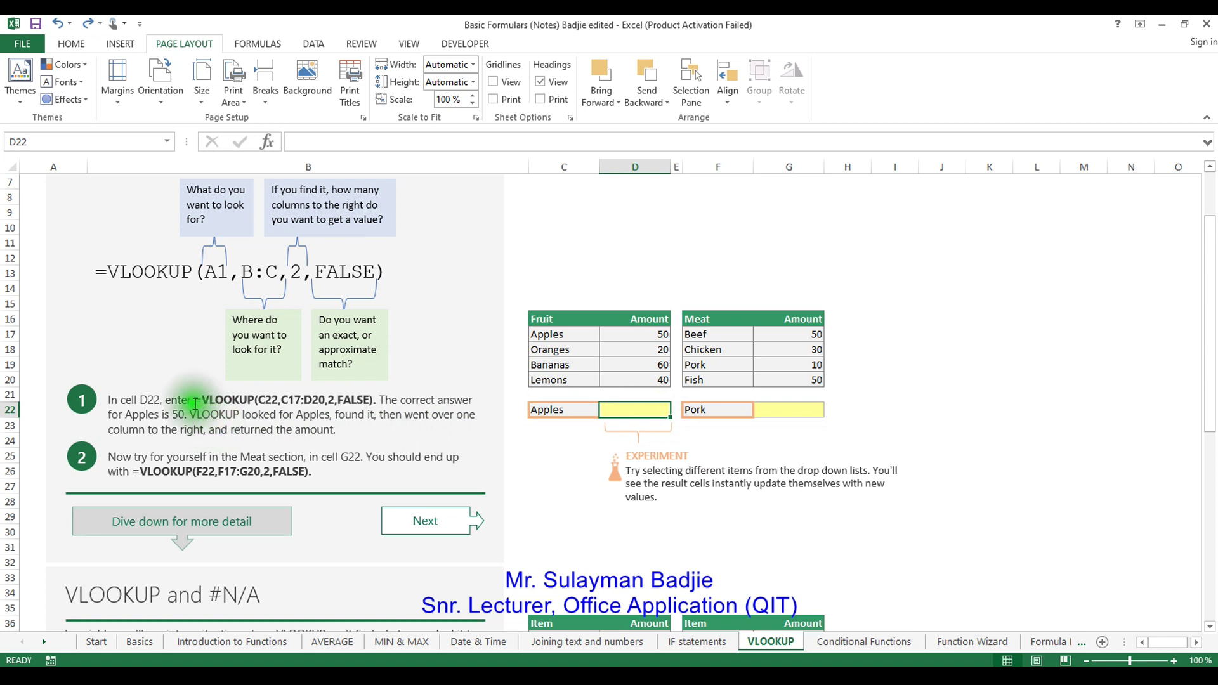
double_click(233, 400)
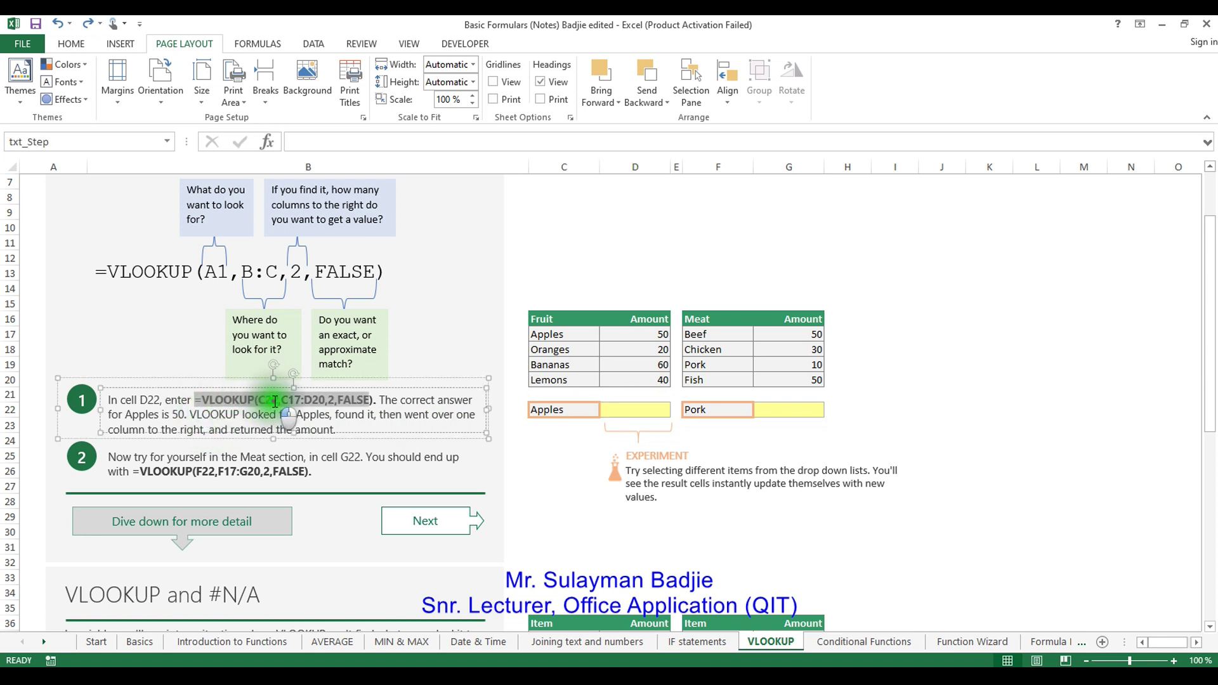
left_click(368, 417)
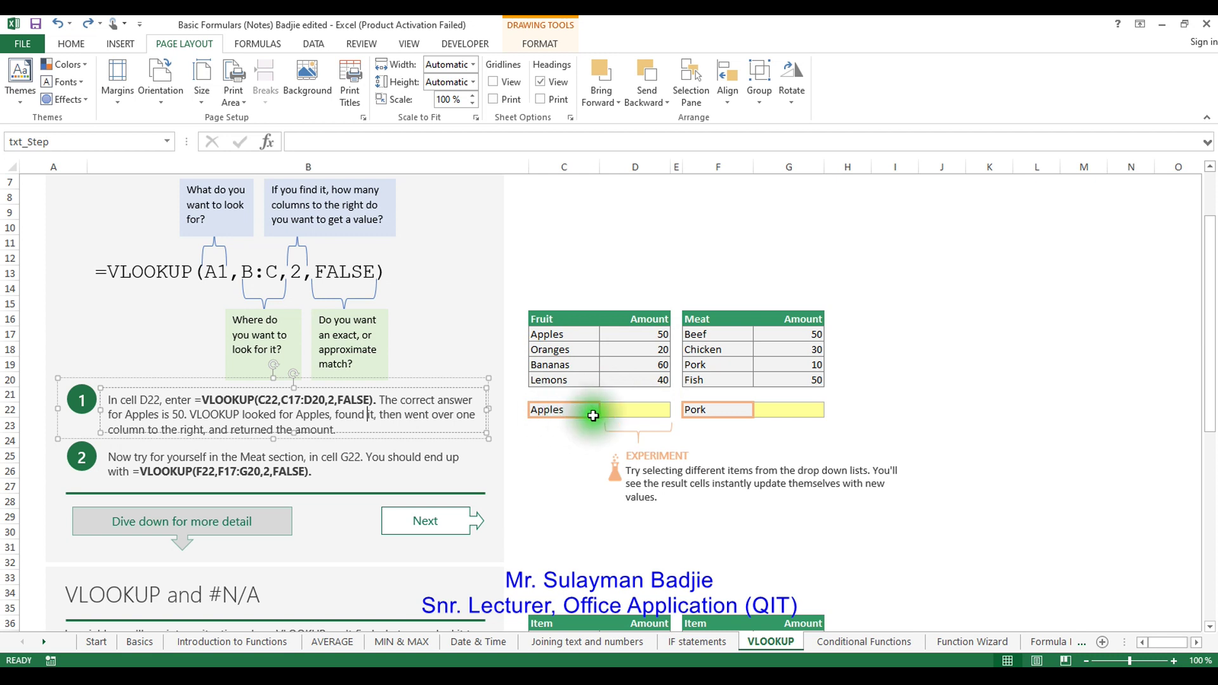
left_click(640, 410)
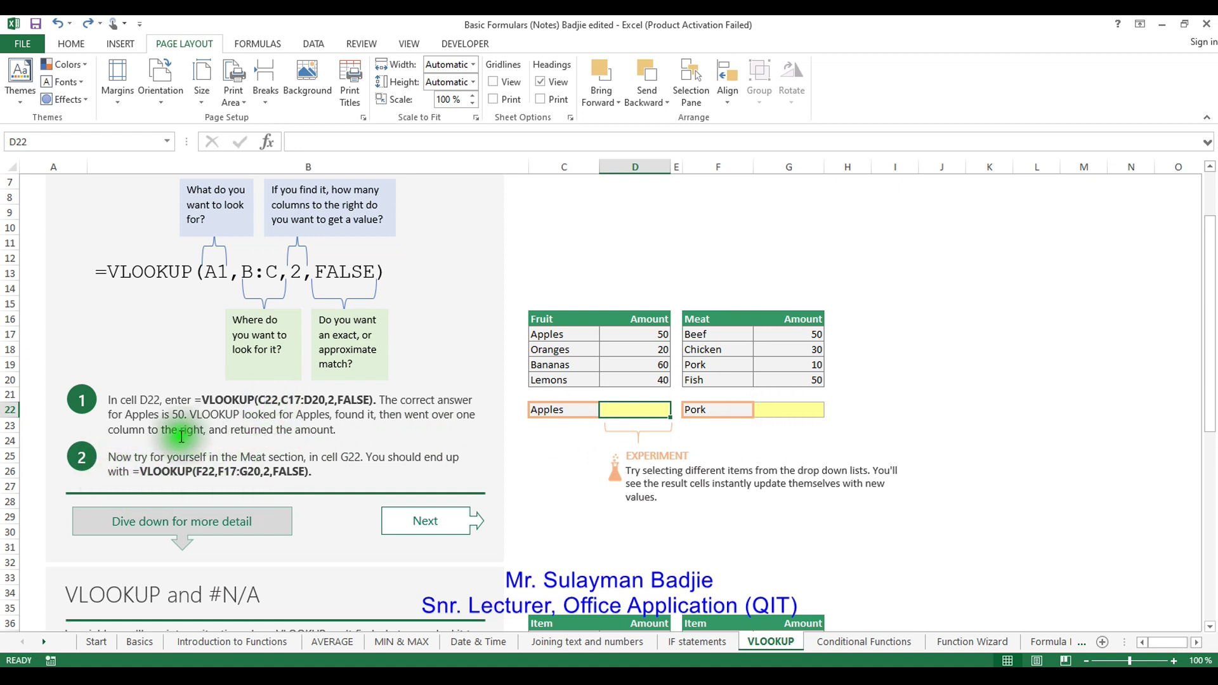
scroll(234, 430, "down", 4)
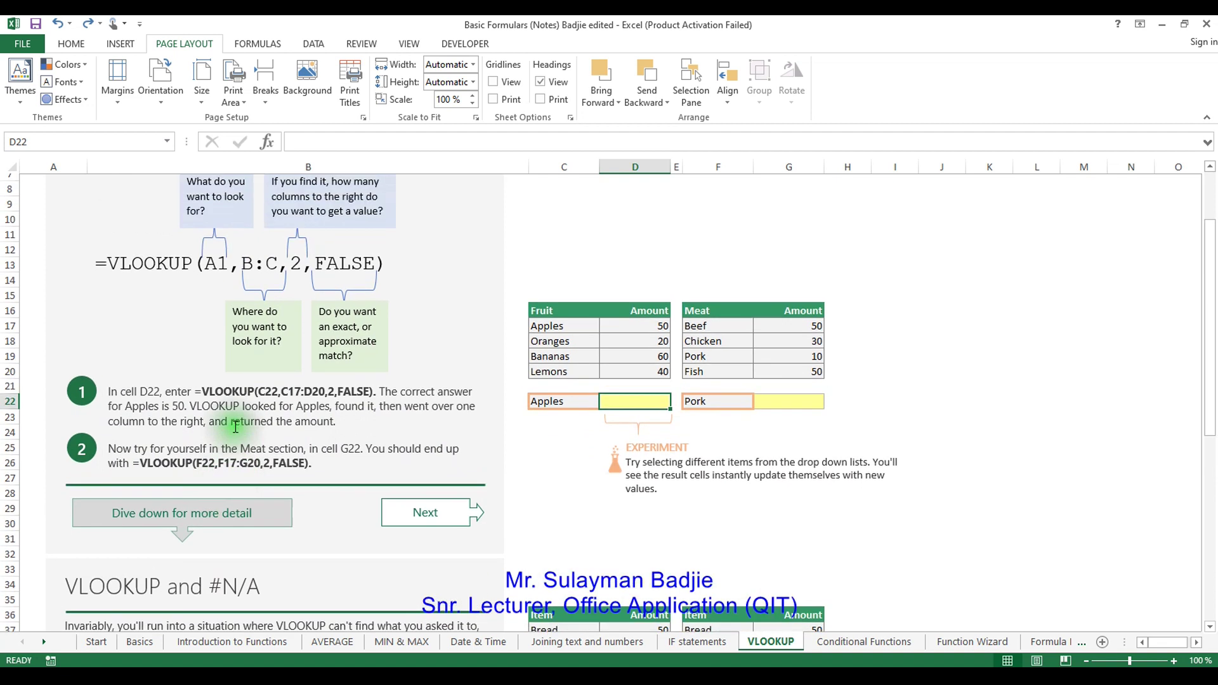
scroll(236, 428, "down", 3)
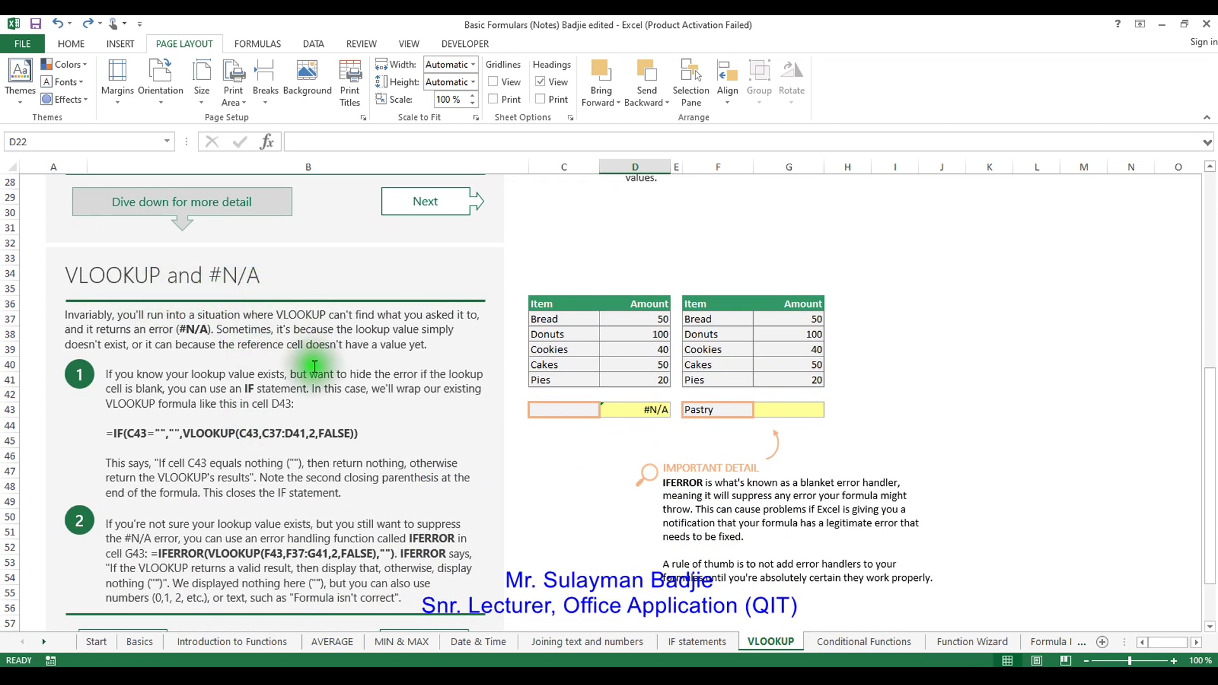
scroll(404, 357, "down", 1)
scroll(404, 358, "down", 2)
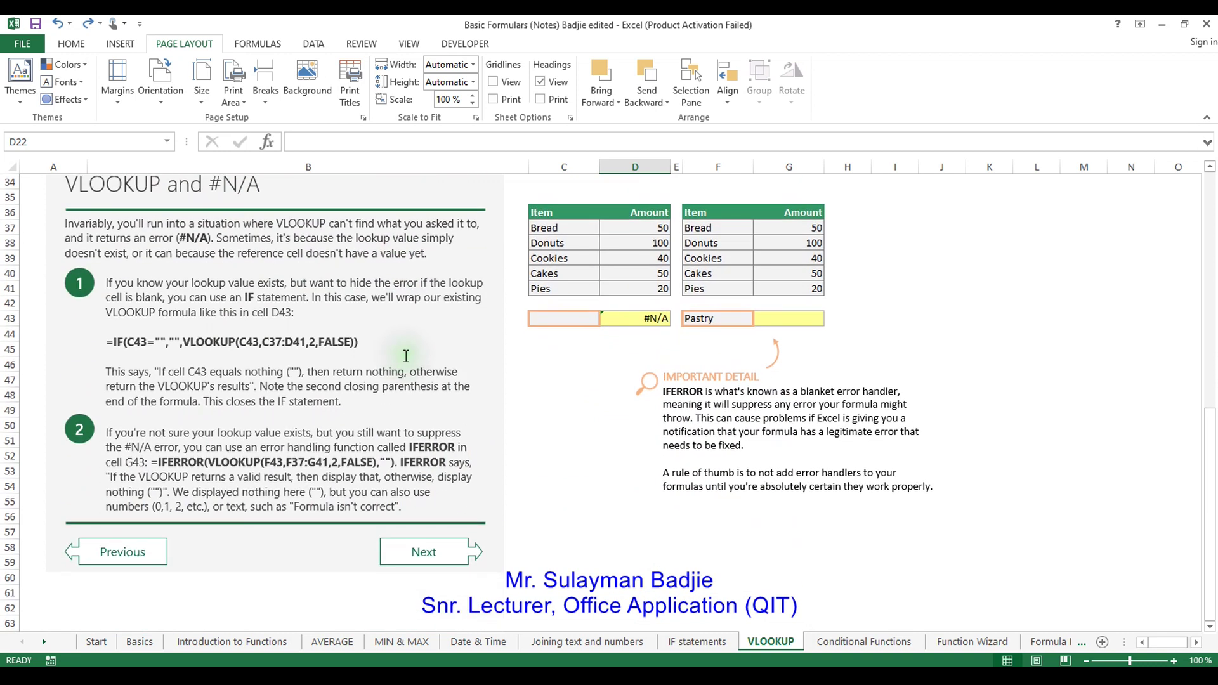
scroll(406, 356, "down", 1)
scroll(406, 356, "up", 2)
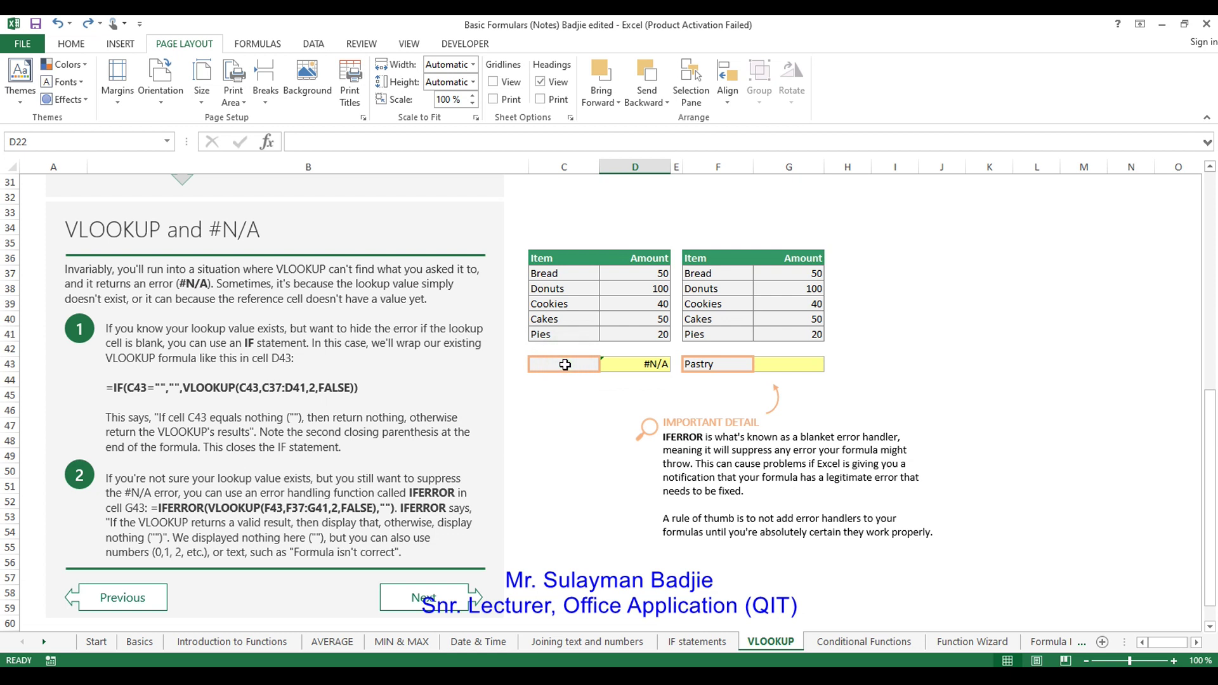
left_click(636, 370)
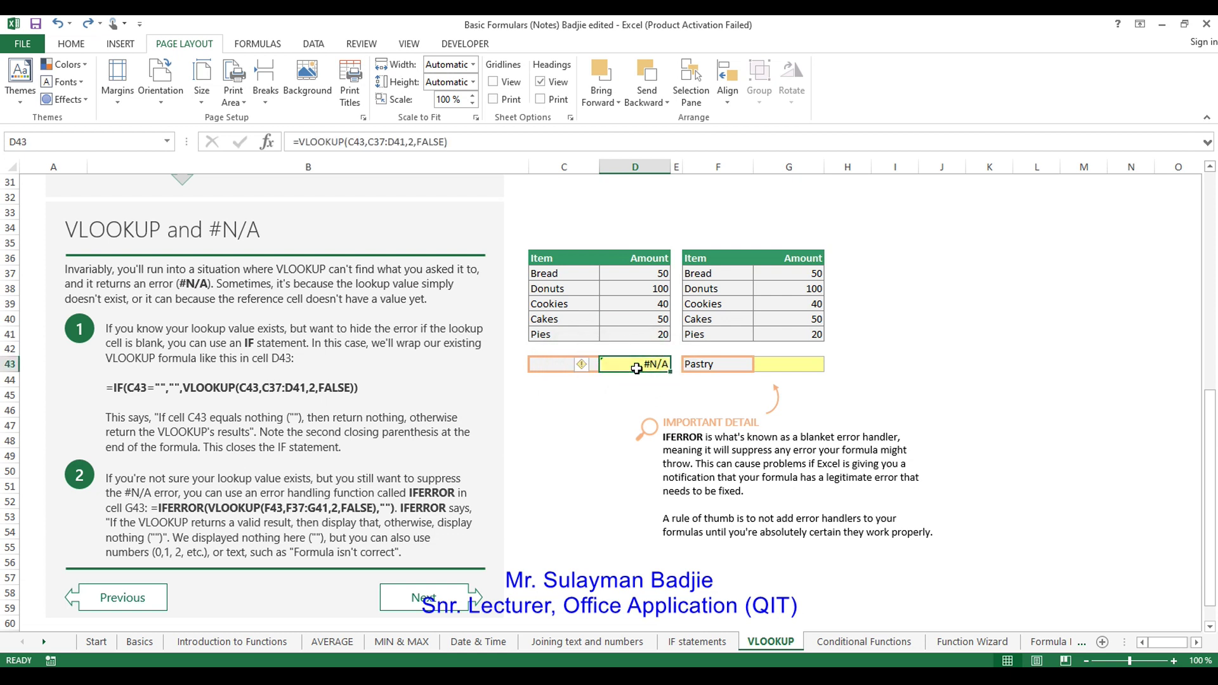
left_click(552, 365)
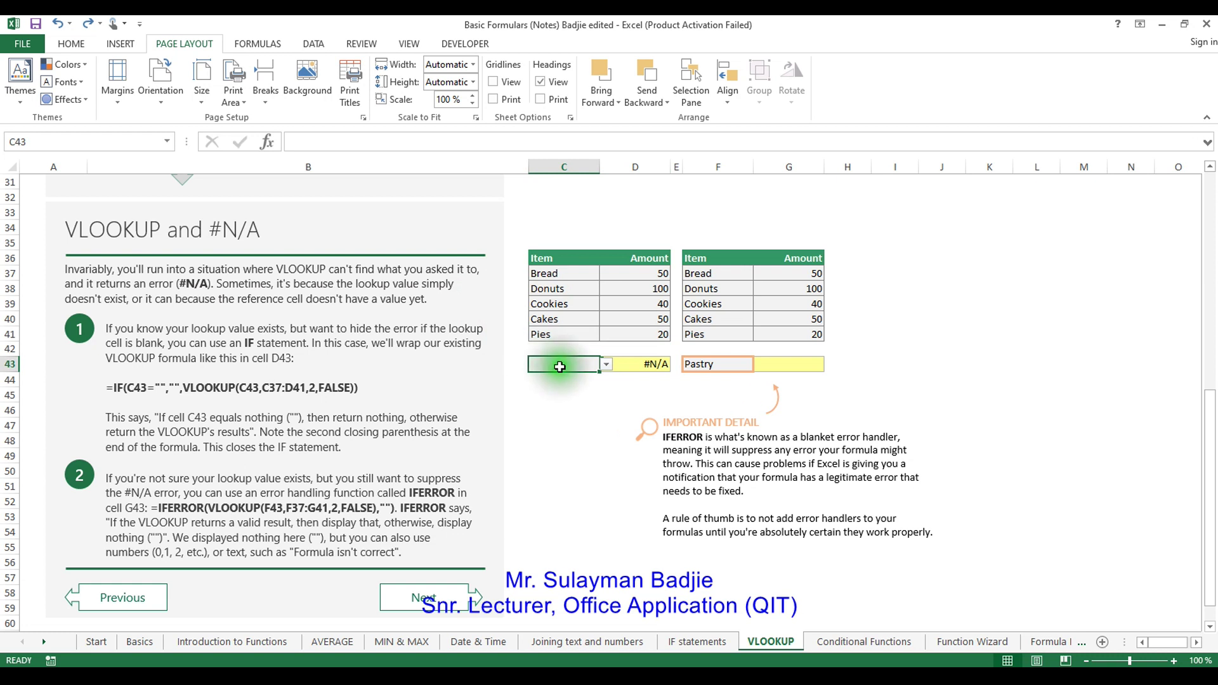
left_click(608, 364)
left_click(607, 364)
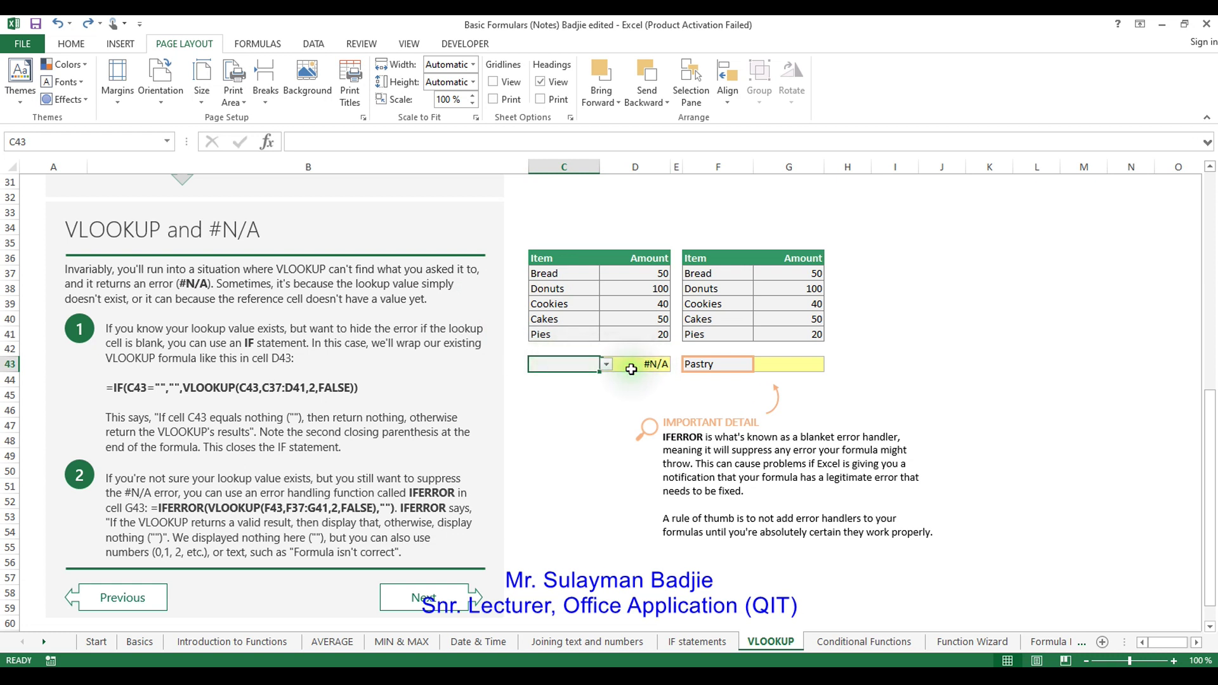
scroll(299, 492, "down", 5)
scroll(306, 485, "up", 5)
scroll(320, 486, "up", 10)
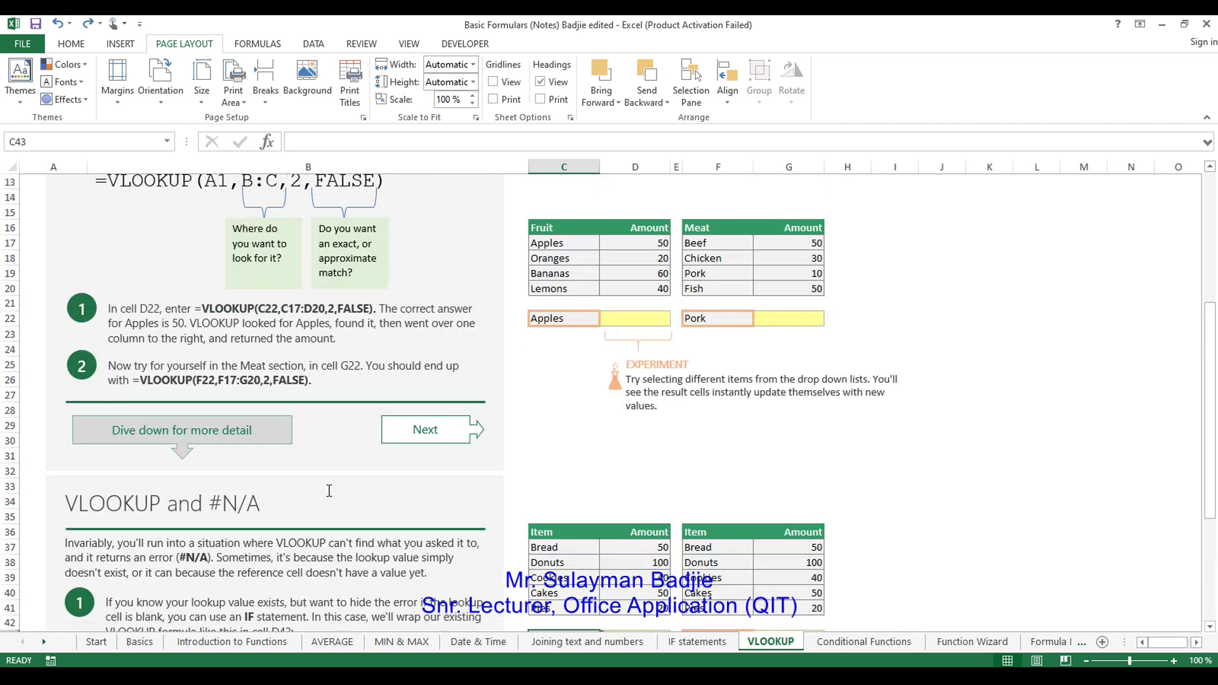